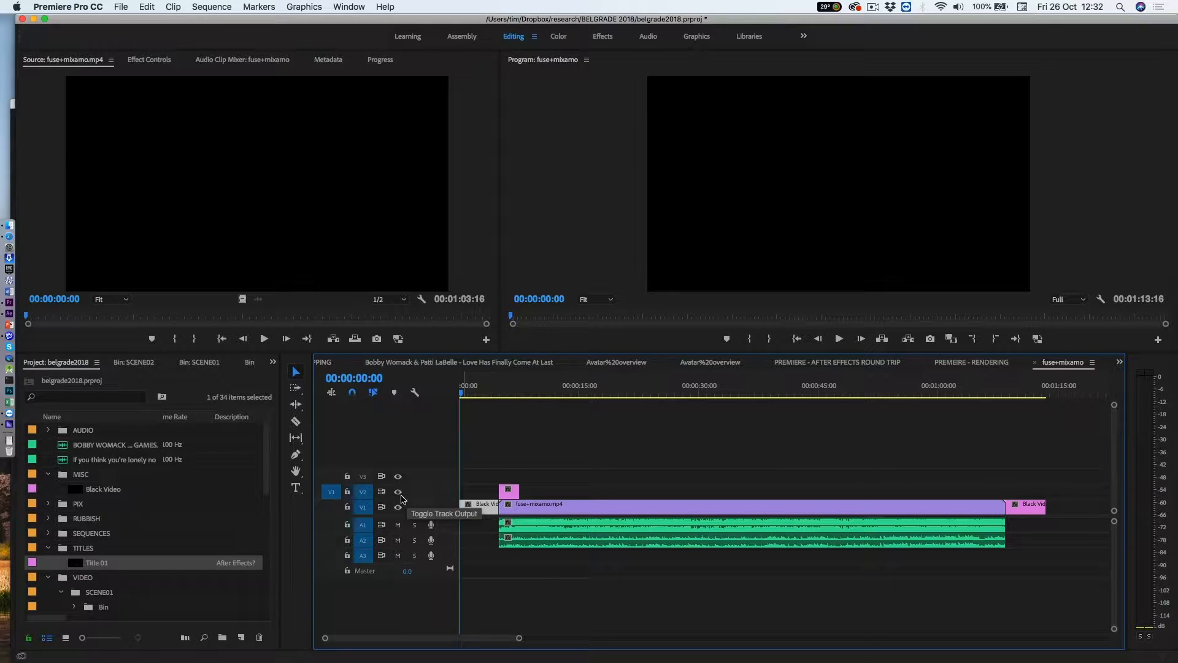
Step: Mark the in point at the start of the fuse+mixamo sequence and the out point at 00:01:13:11
click(399, 492)
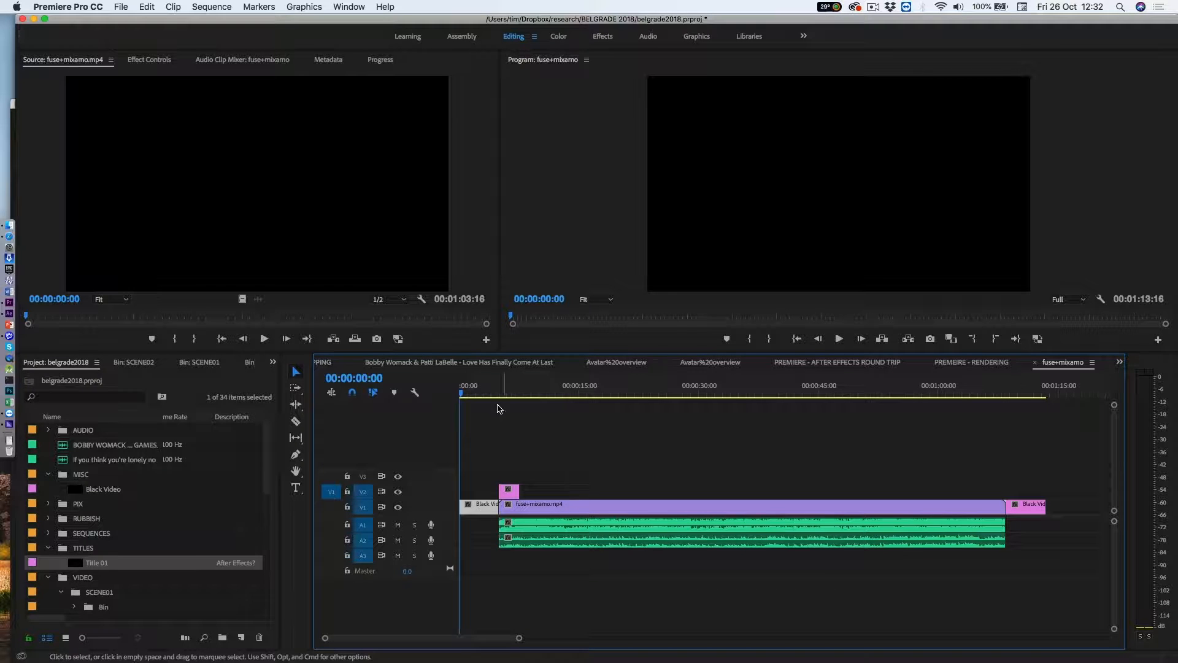
drag(496, 388, 1045, 392)
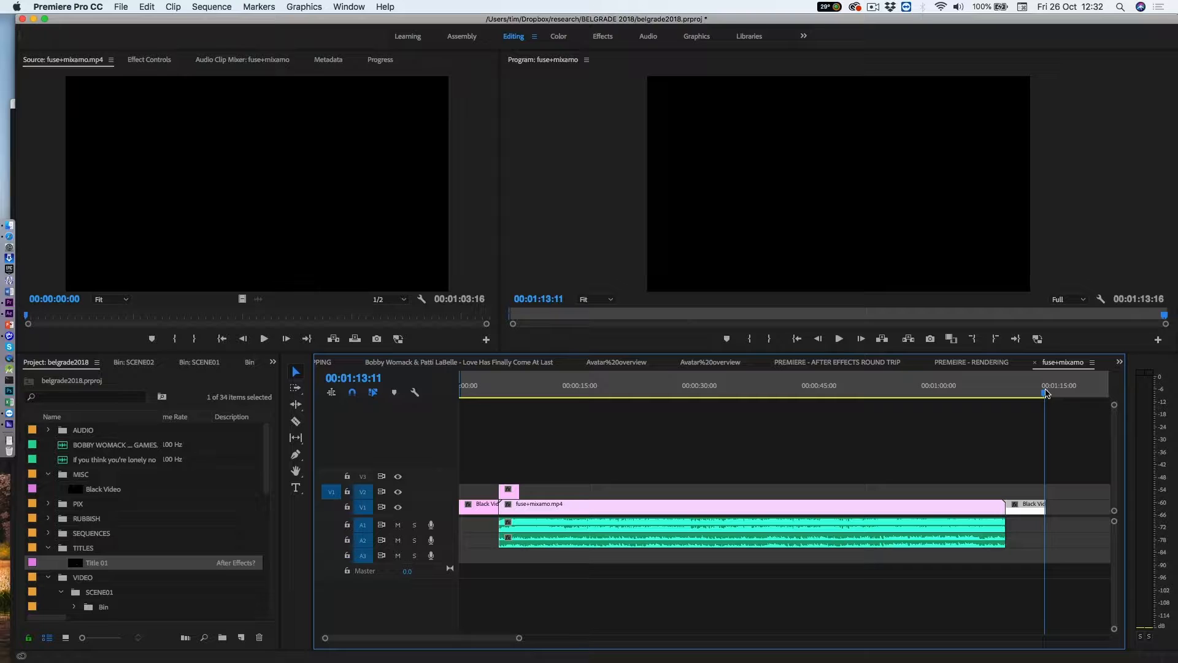
key(o)
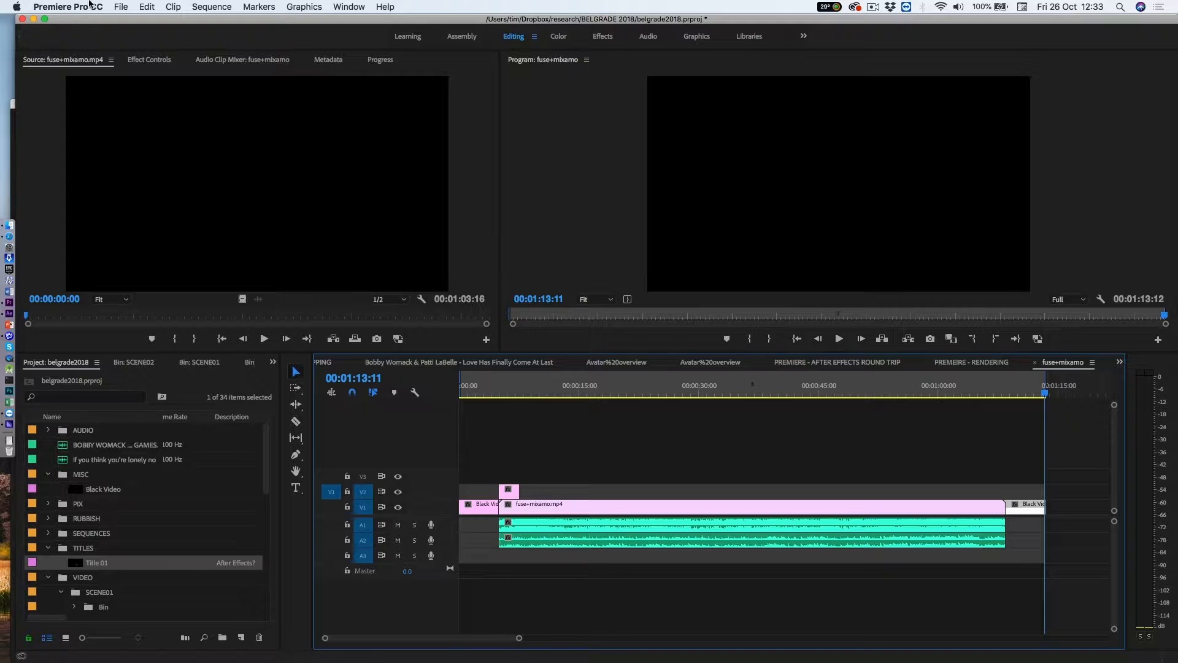
Step: Open the media export settings for the sequence and keep the source range at Sequence In/Out
click(120, 7)
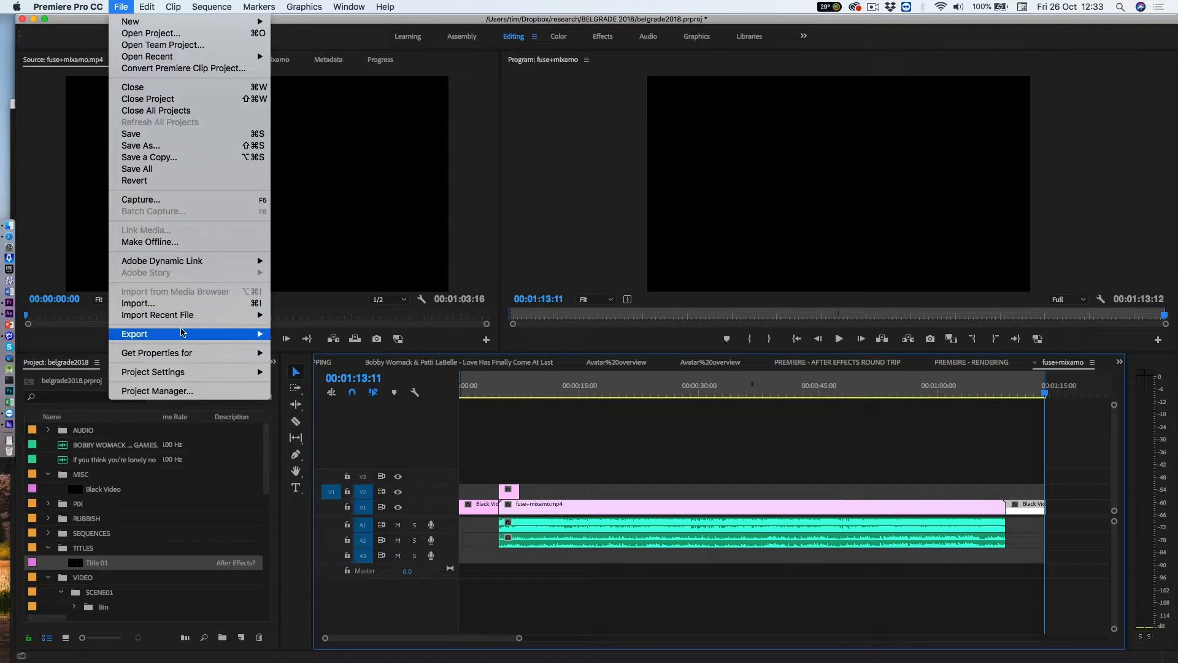
mouse_move(184, 334)
click(294, 338)
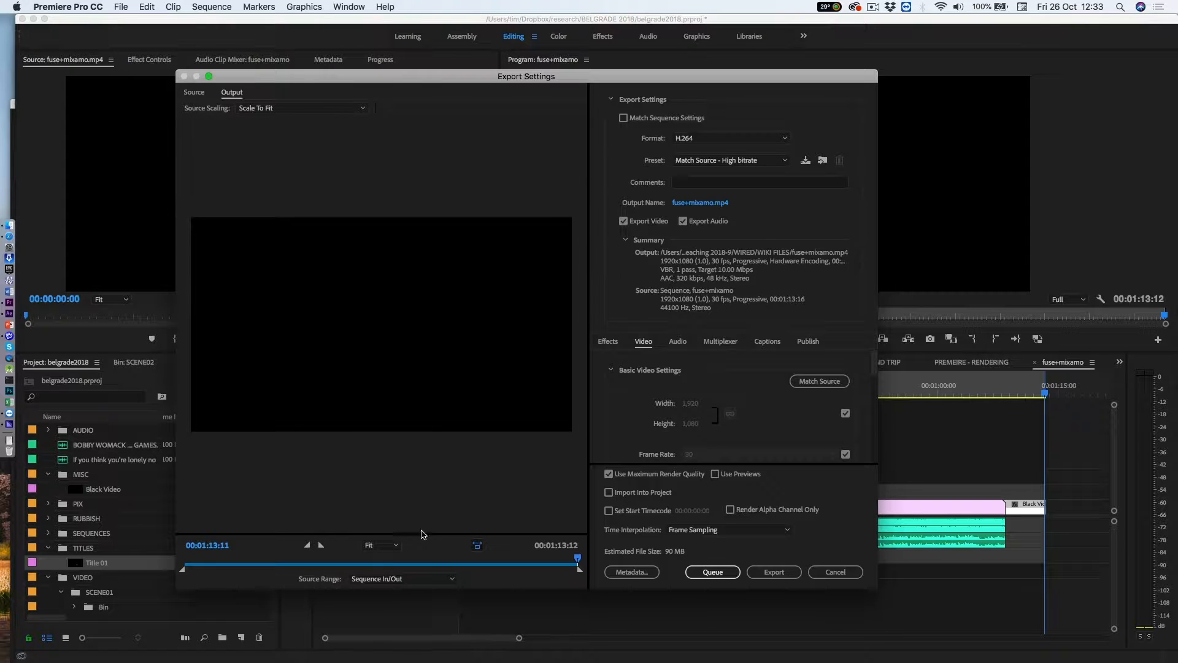
click(453, 582)
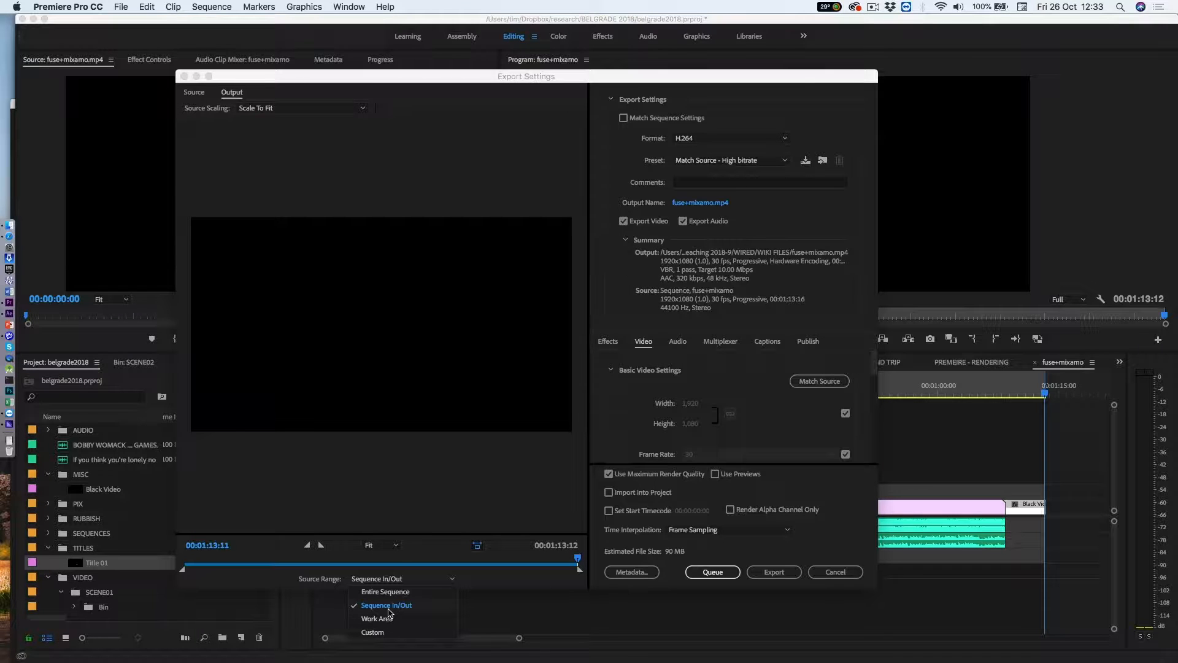
click(486, 587)
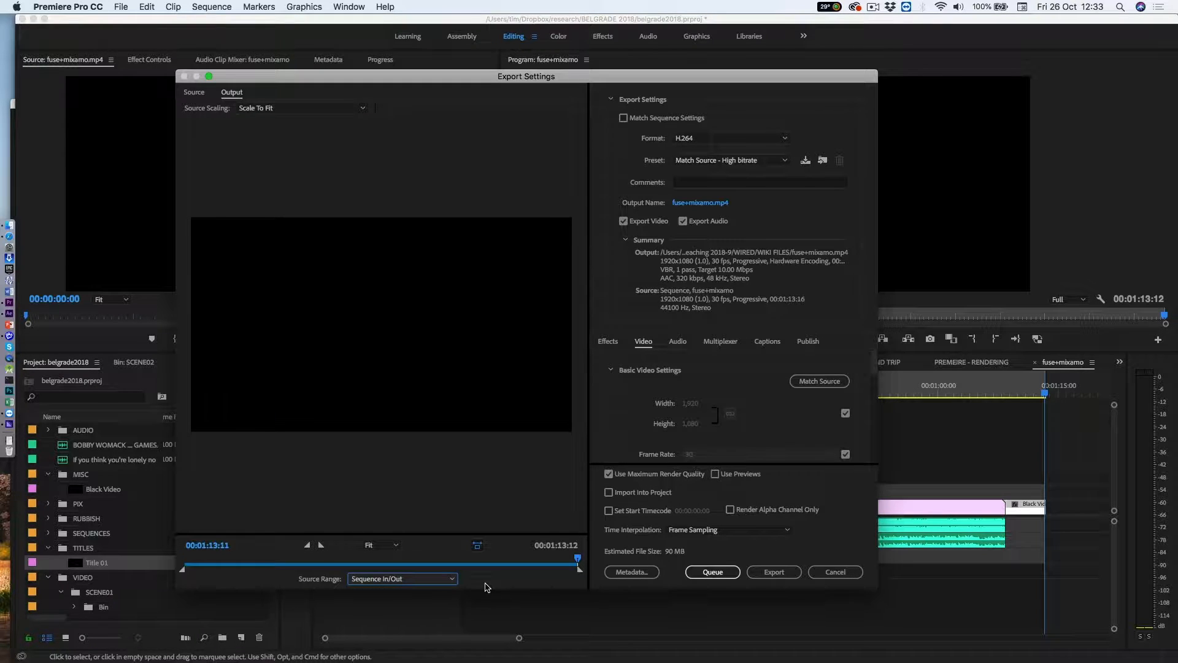
click(452, 581)
click(478, 586)
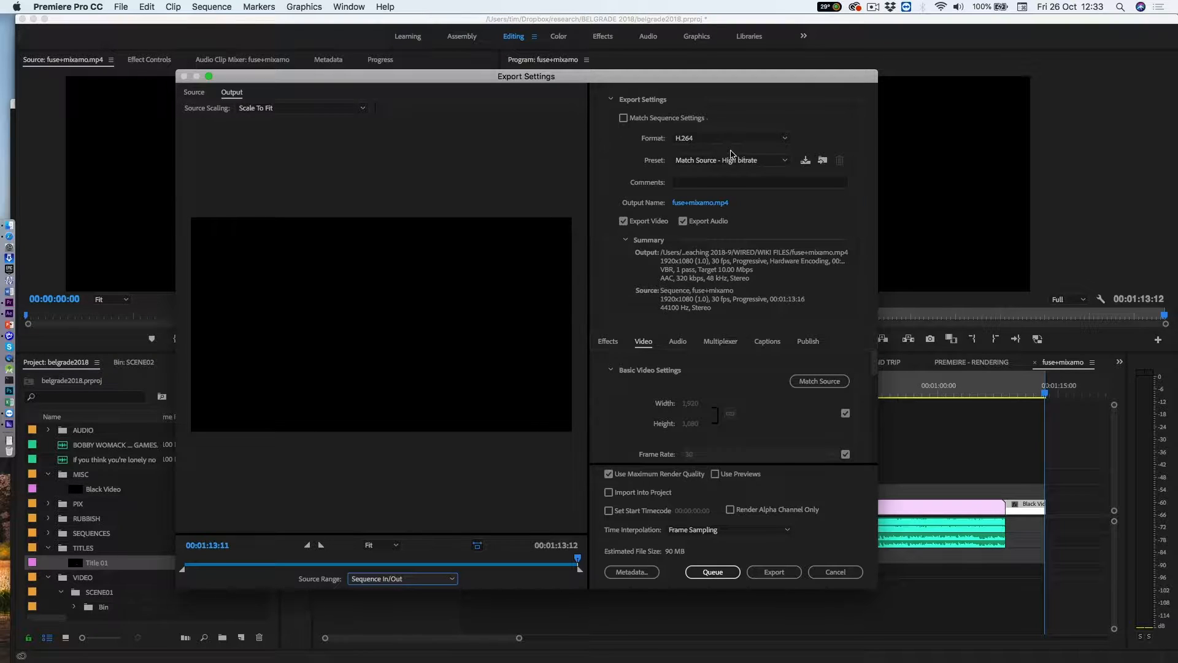
Step: Keep the H.264 format, choose the YouTube 1080p HD preset and save the output as fuse+mixamo in the WIKI FILES folder
click(786, 138)
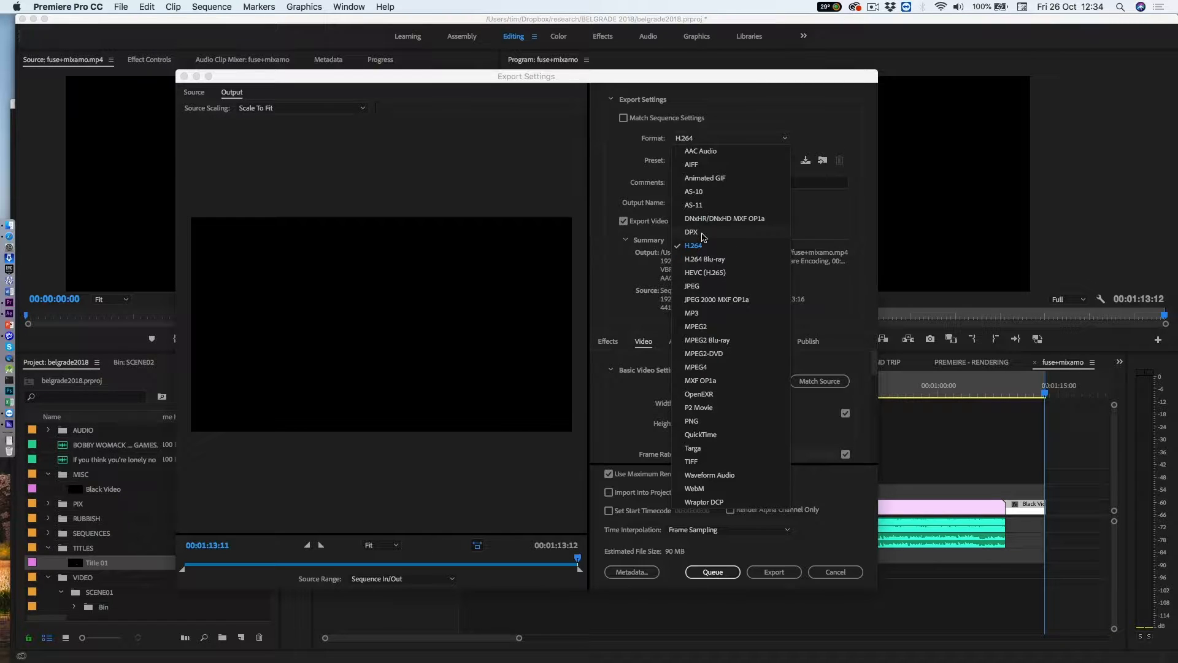
click(748, 124)
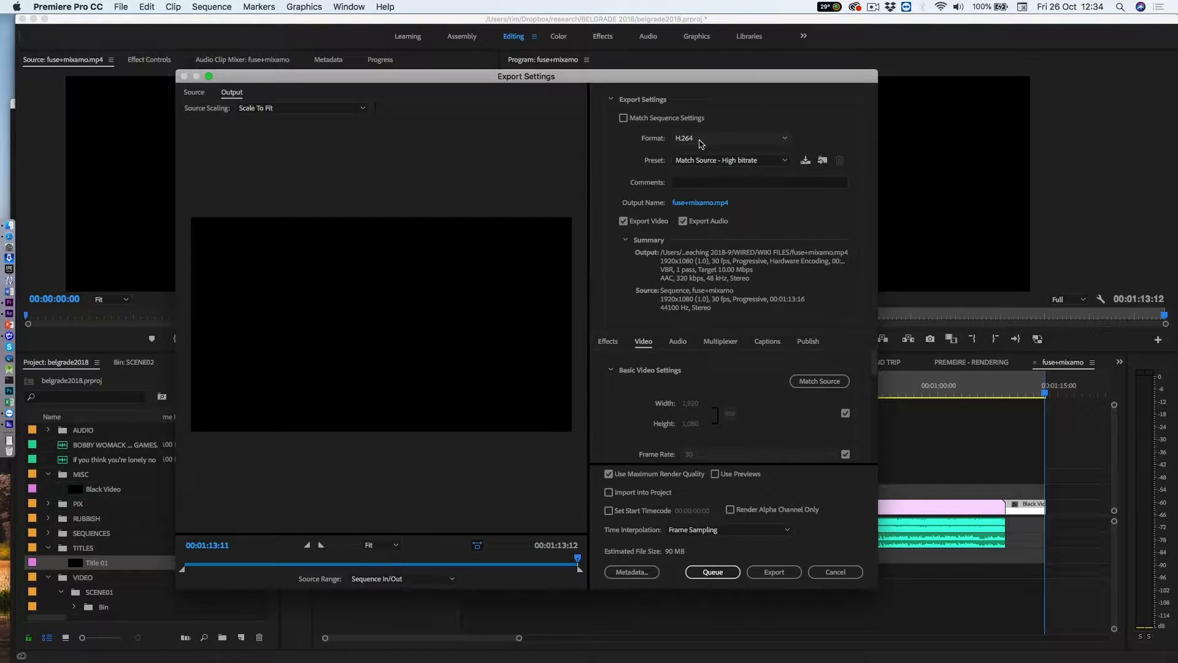
click(784, 162)
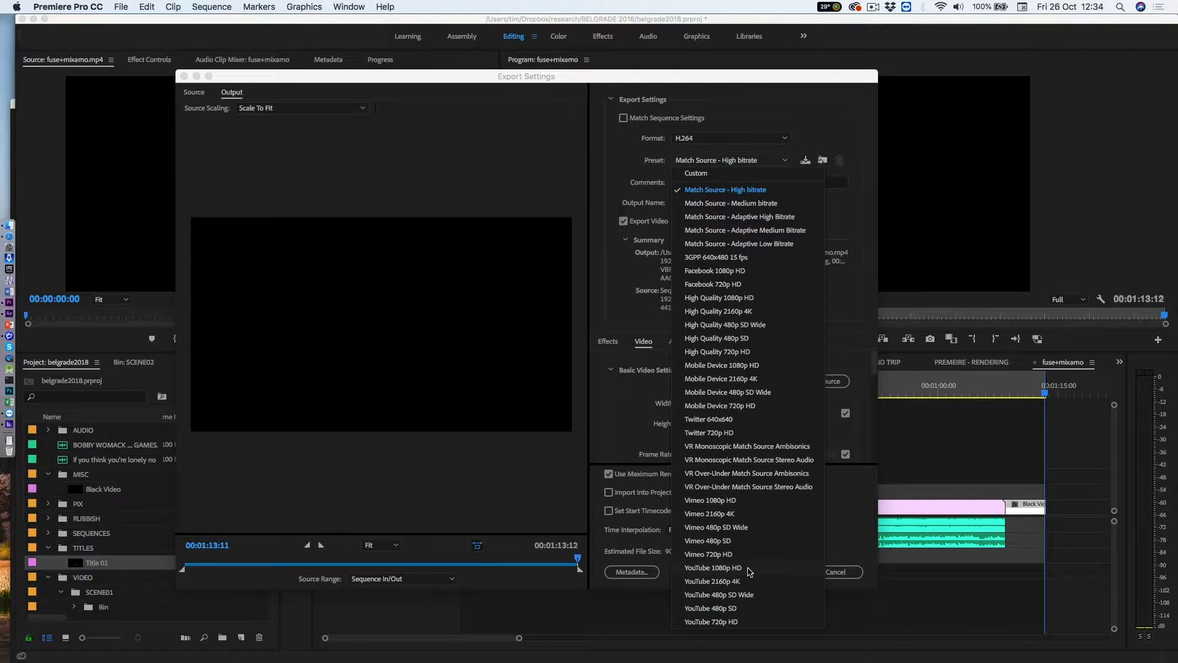
click(749, 571)
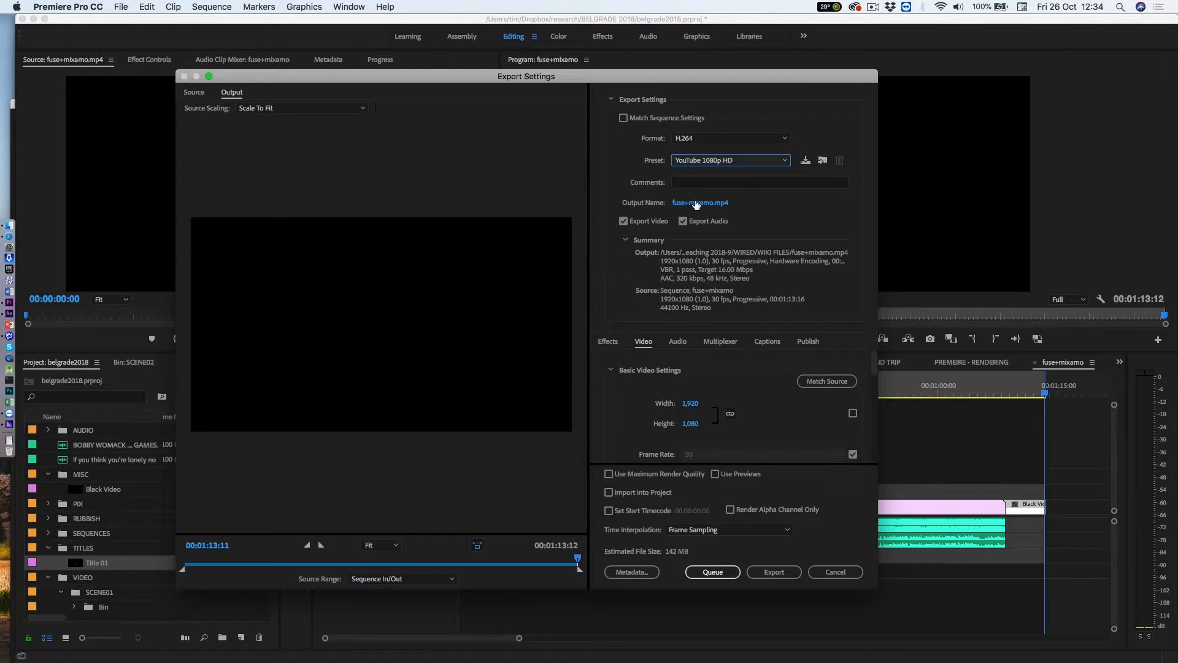
click(696, 204)
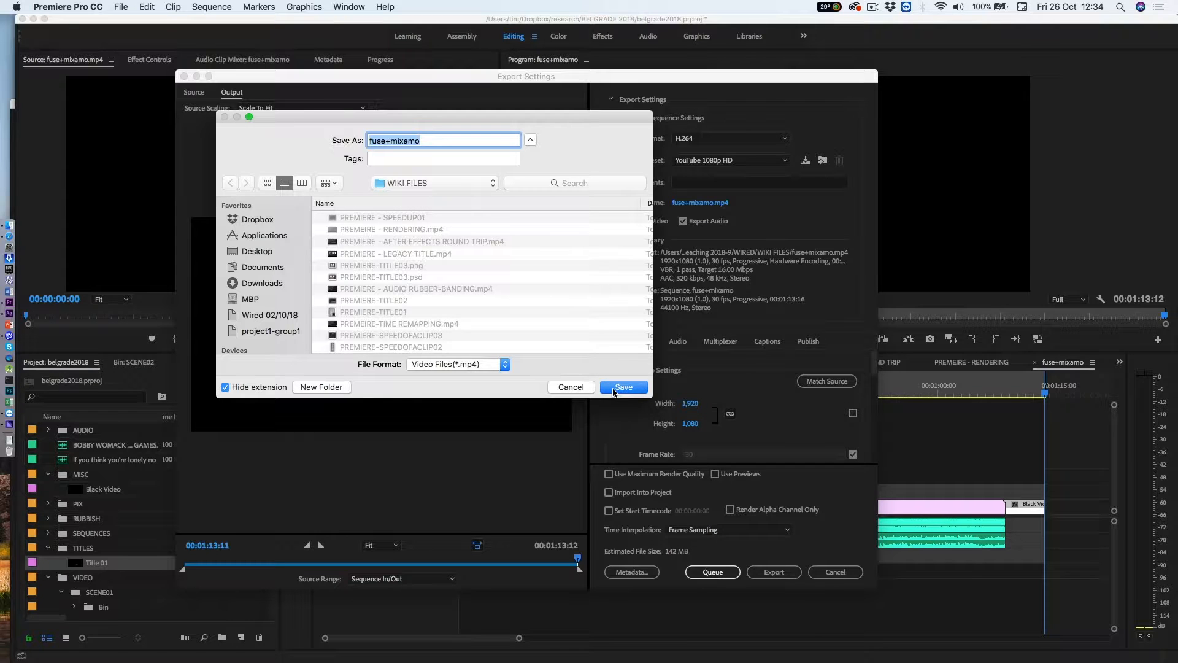
click(614, 387)
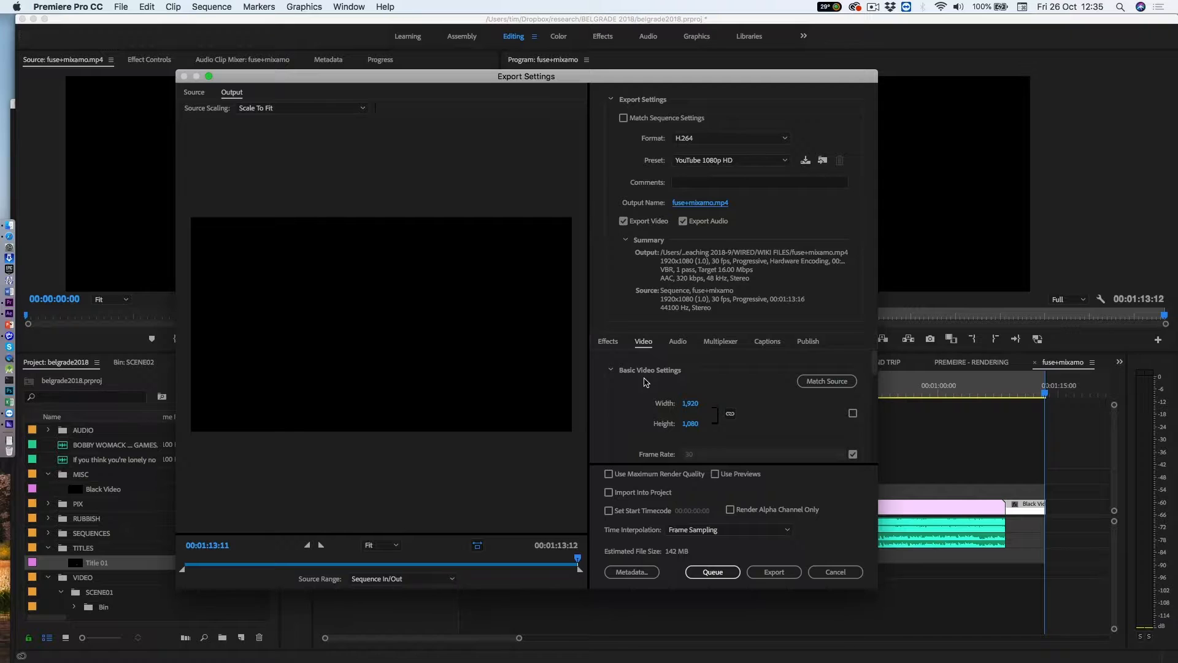
Step: Enable Use Maximum Render Quality and export the sequence immediately with the current settings
scroll(638, 385, down, 3)
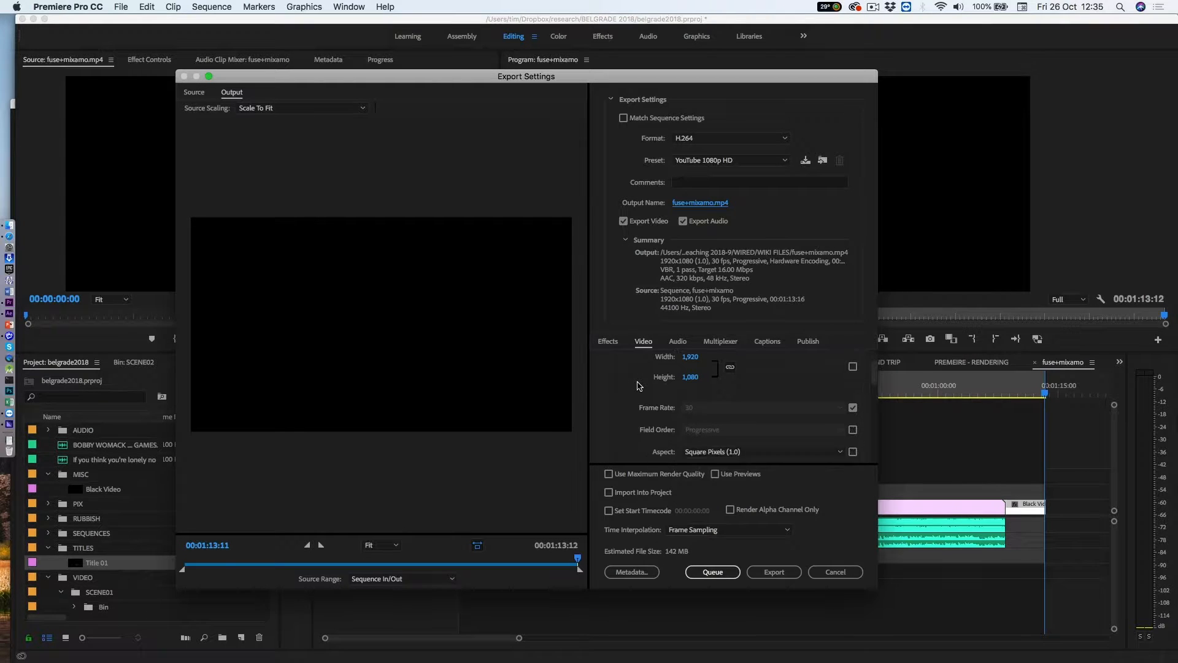
scroll(638, 386, up, 3)
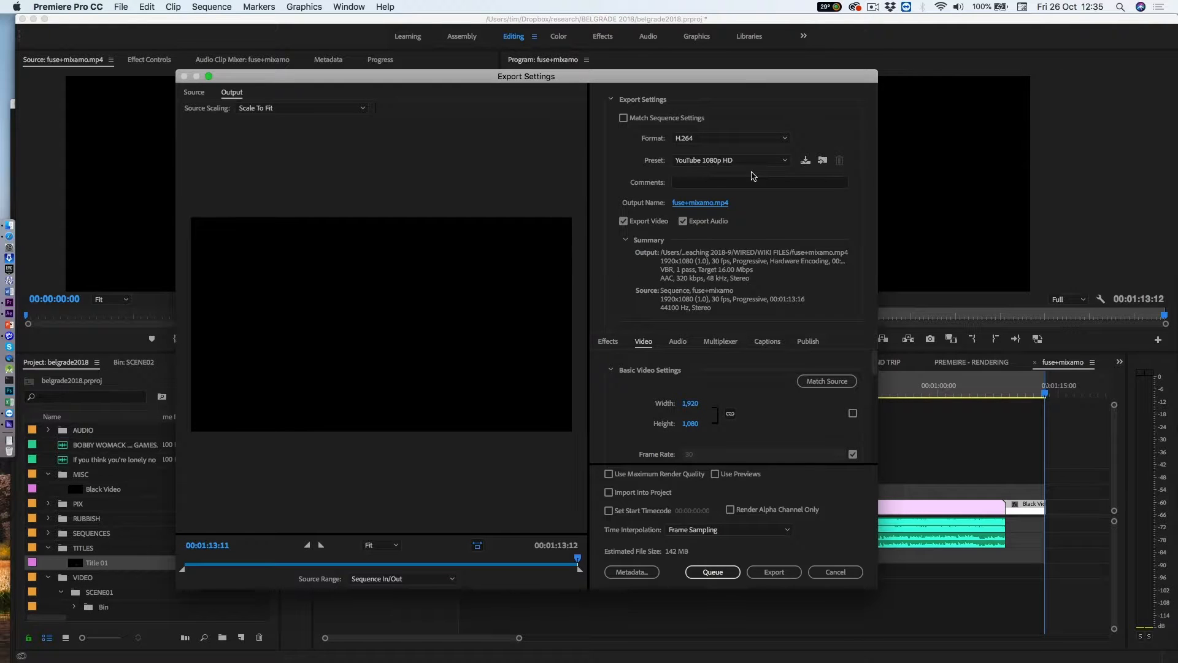
click(609, 475)
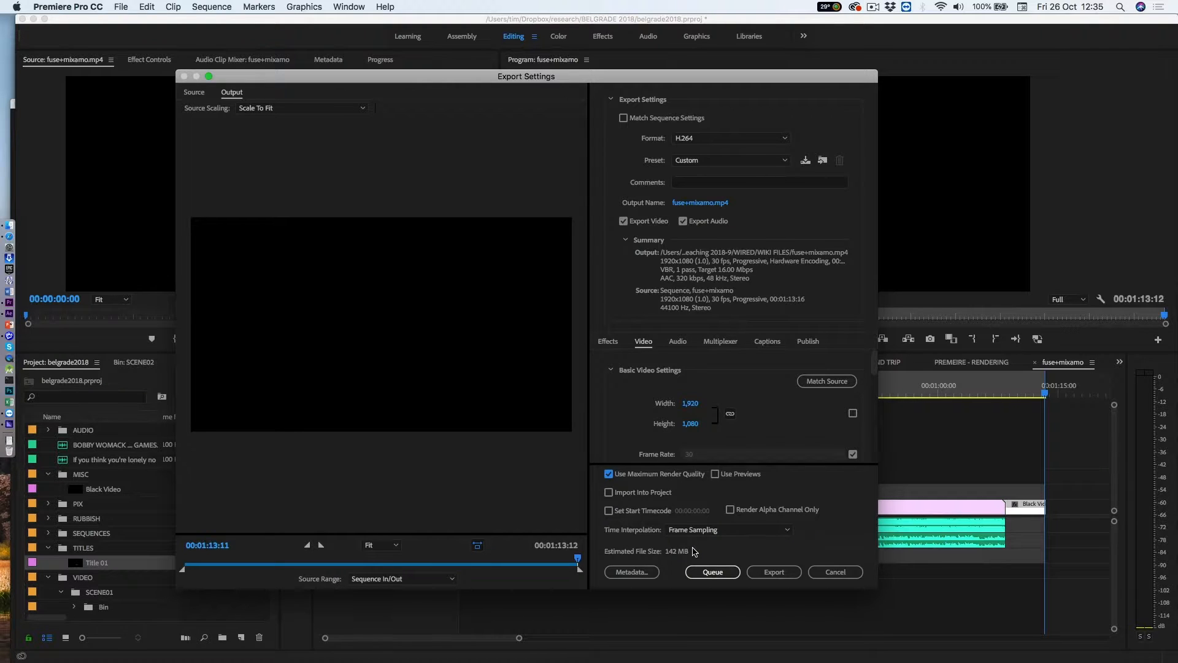
click(774, 571)
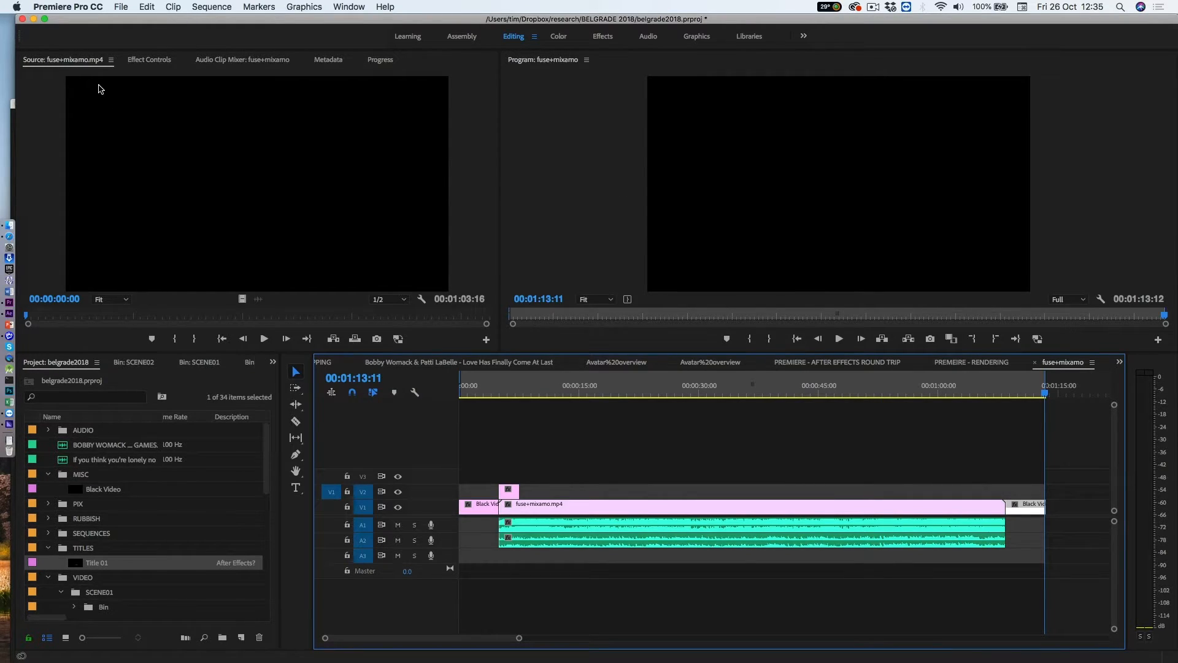
Step: Reopen the media export settings for the sequence and check the output file's name and destination folder without changing them
click(119, 7)
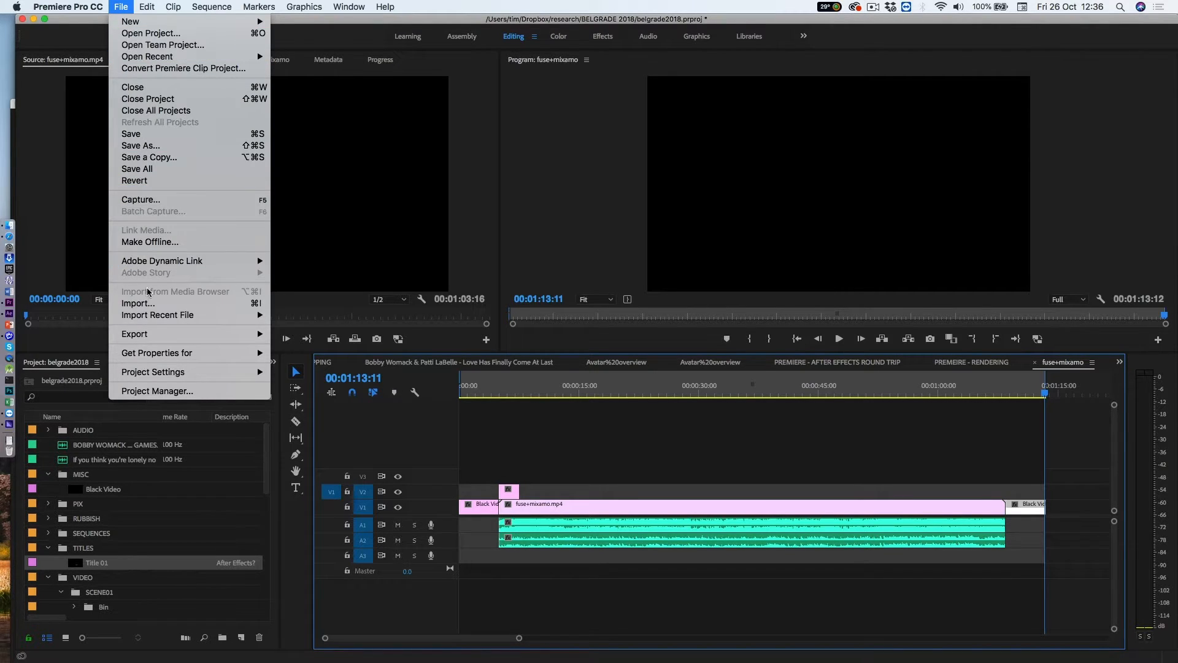
mouse_move(160, 336)
click(298, 335)
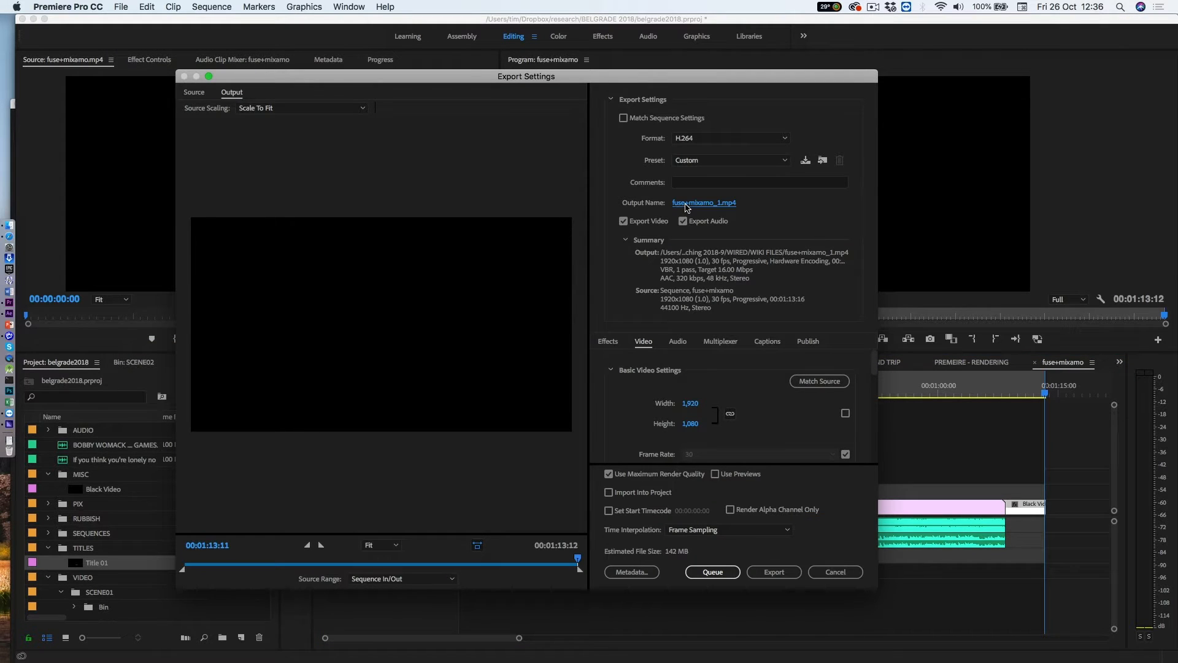
click(686, 204)
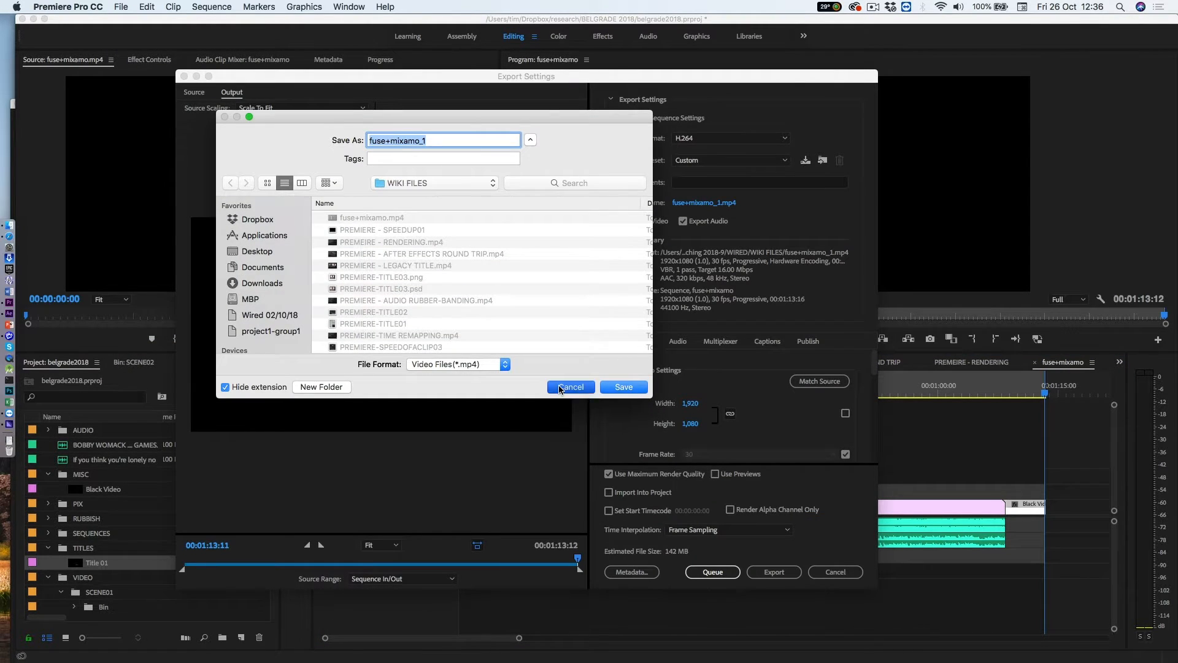
click(560, 388)
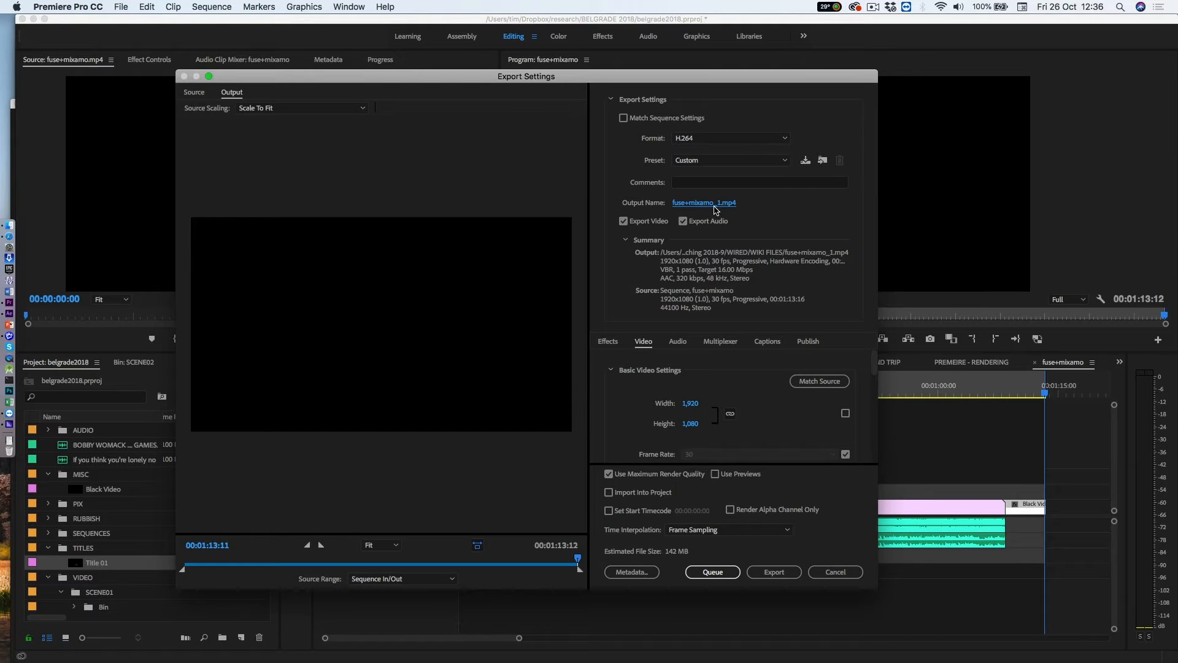
Step: Choose the YouTube 1080p HD preset and send the export to the Adobe Media Encoder queue
click(782, 161)
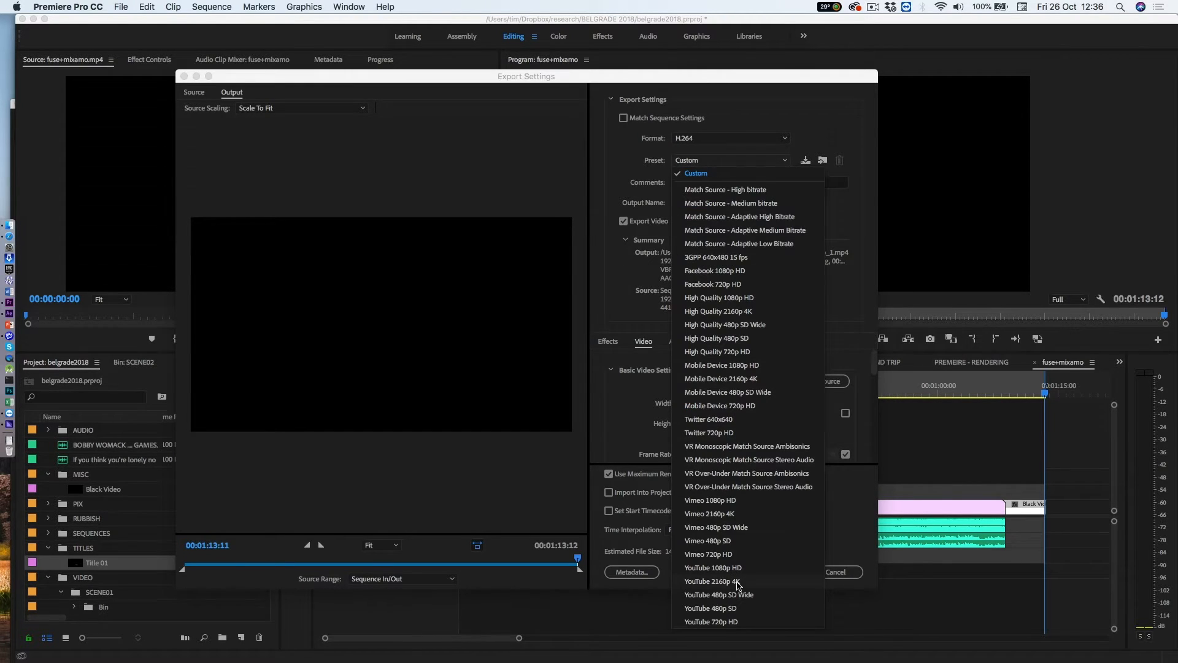
click(706, 568)
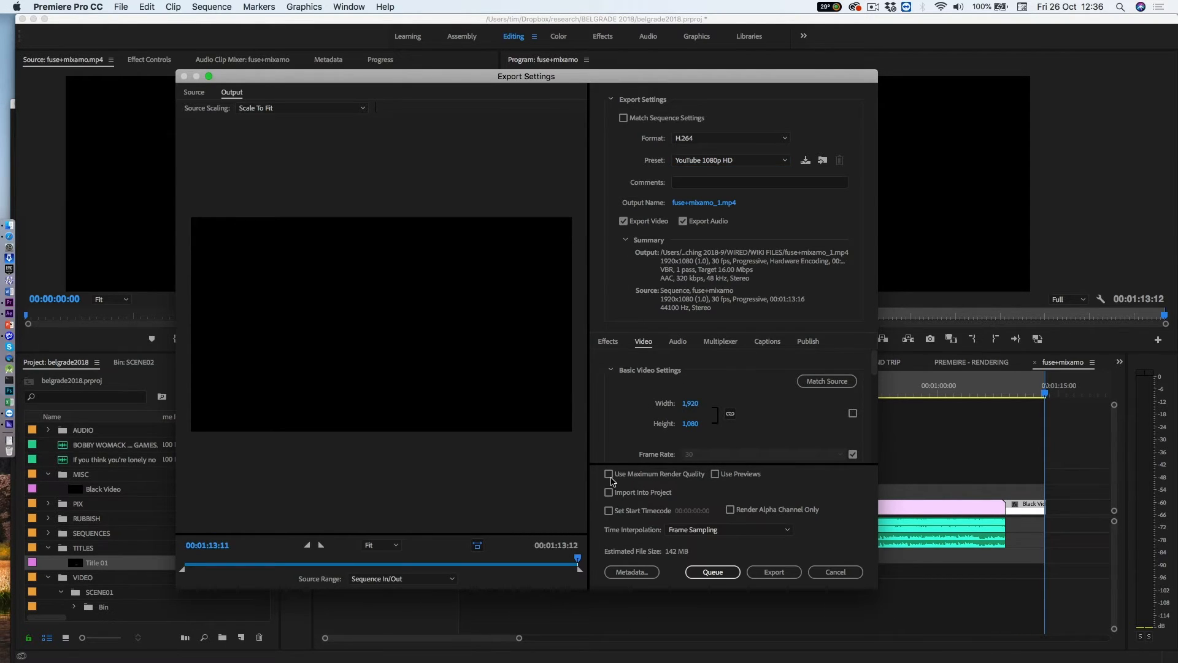
click(708, 575)
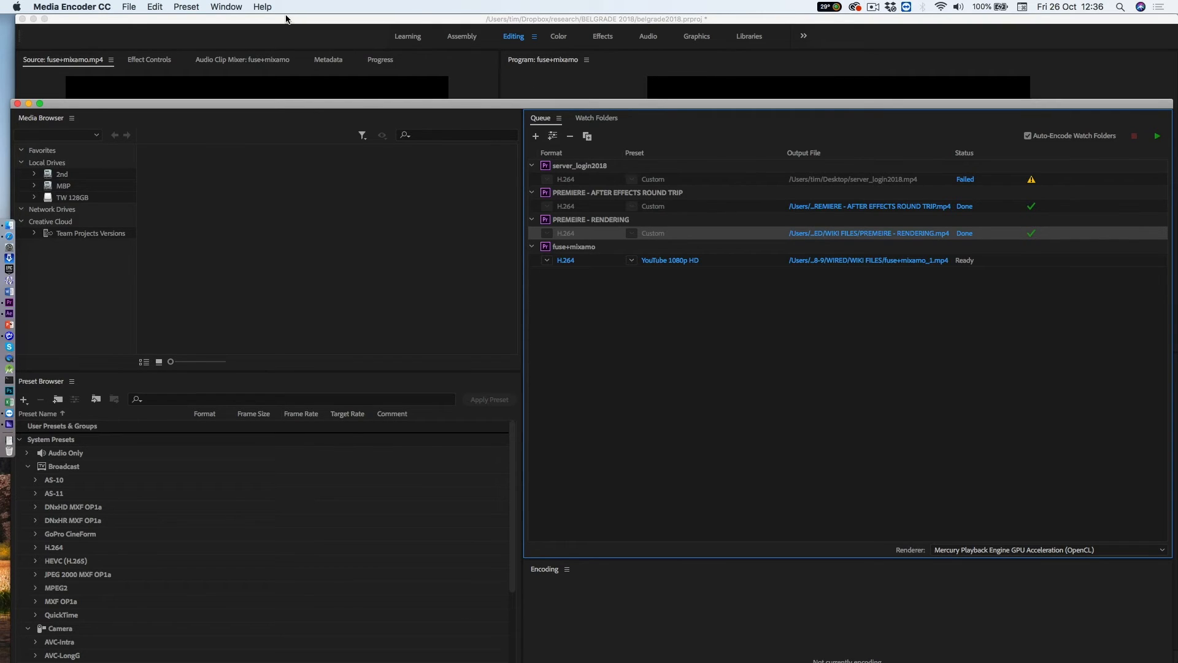
Step: Start encoding the queued fuse+mixamo item in Media Encoder, and return to Premiere Pro to move the playhead to 00:00:24:11
click(716, 262)
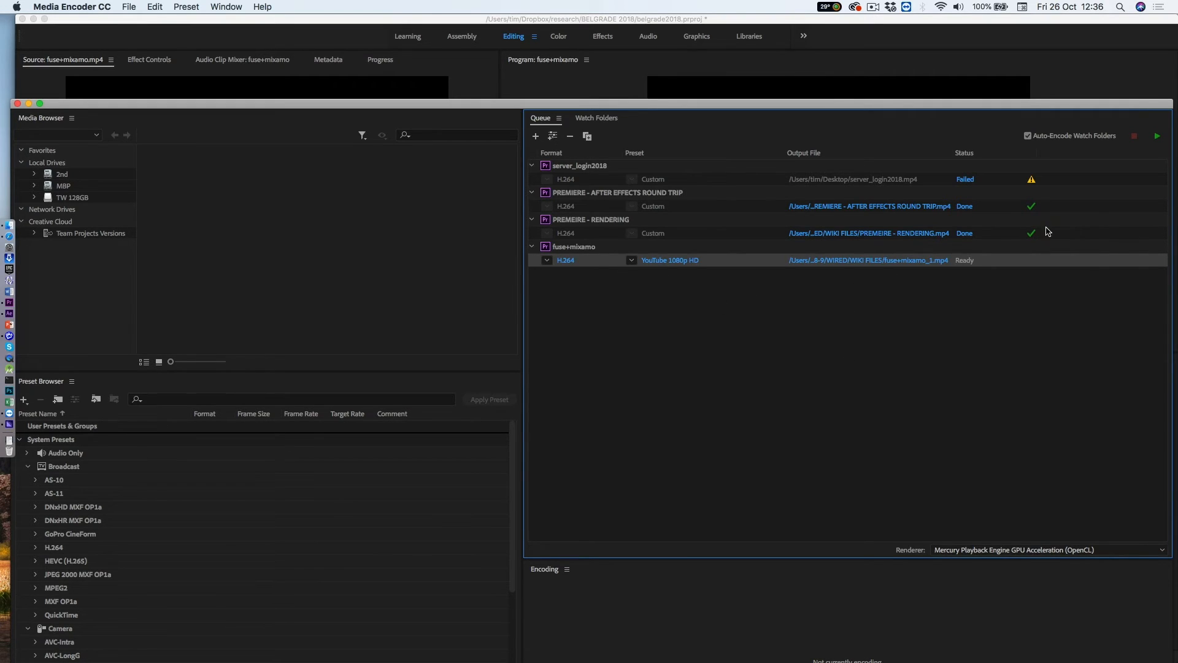
click(1157, 143)
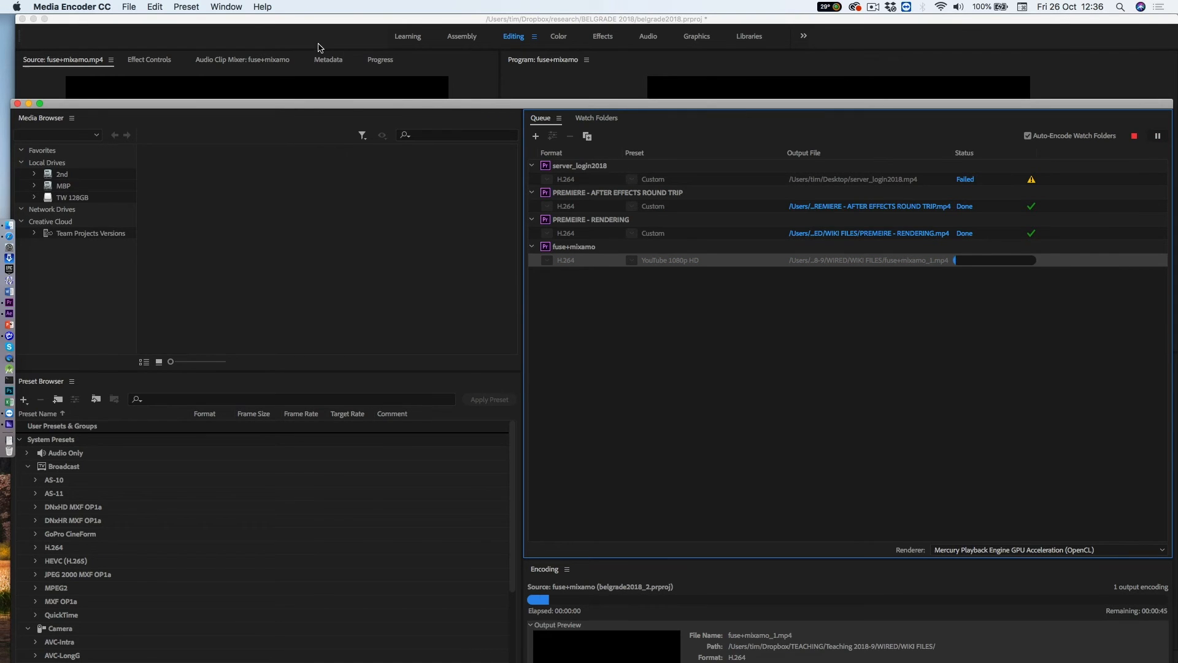
click(296, 47)
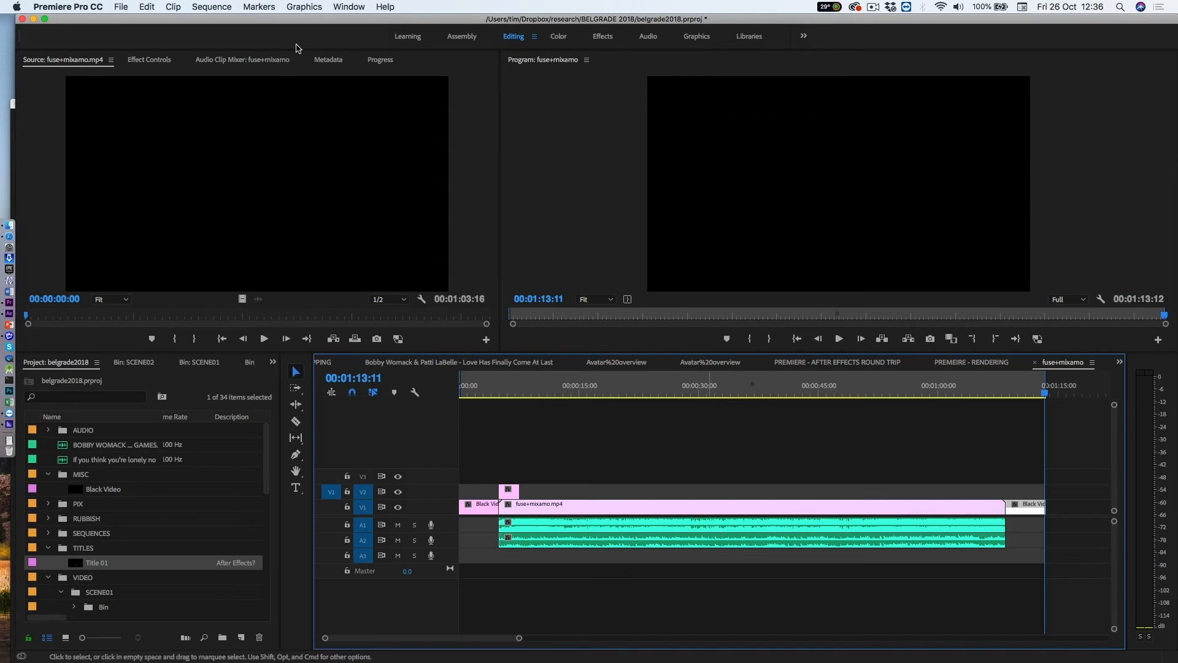
click(653, 400)
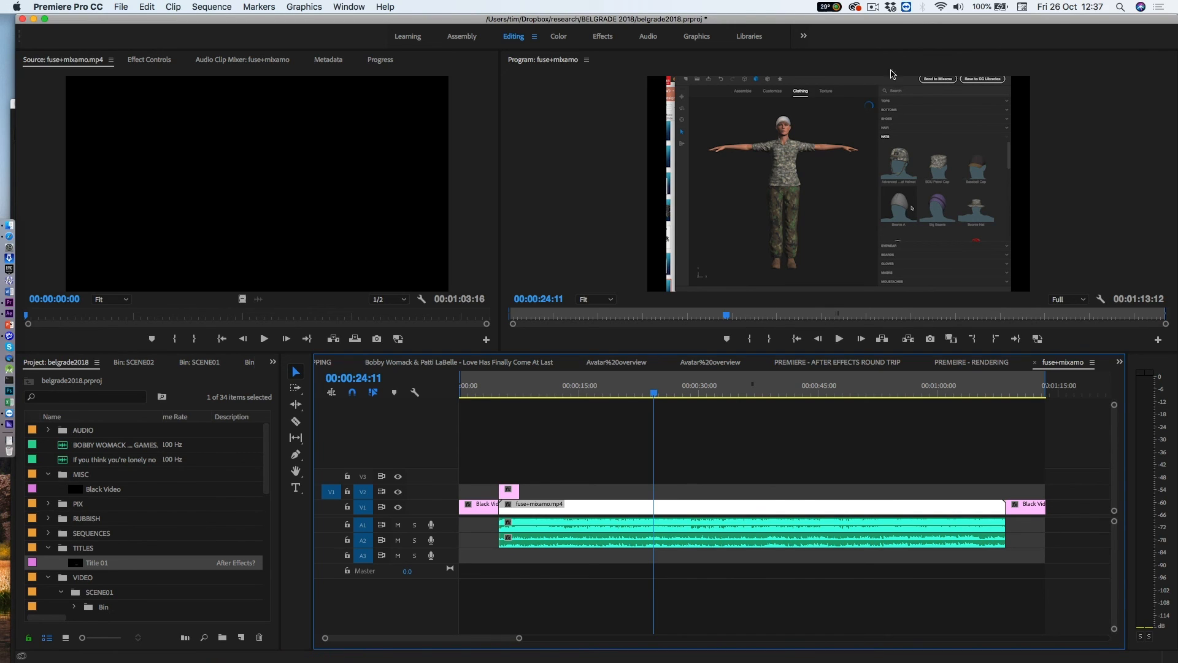
click(872, 8)
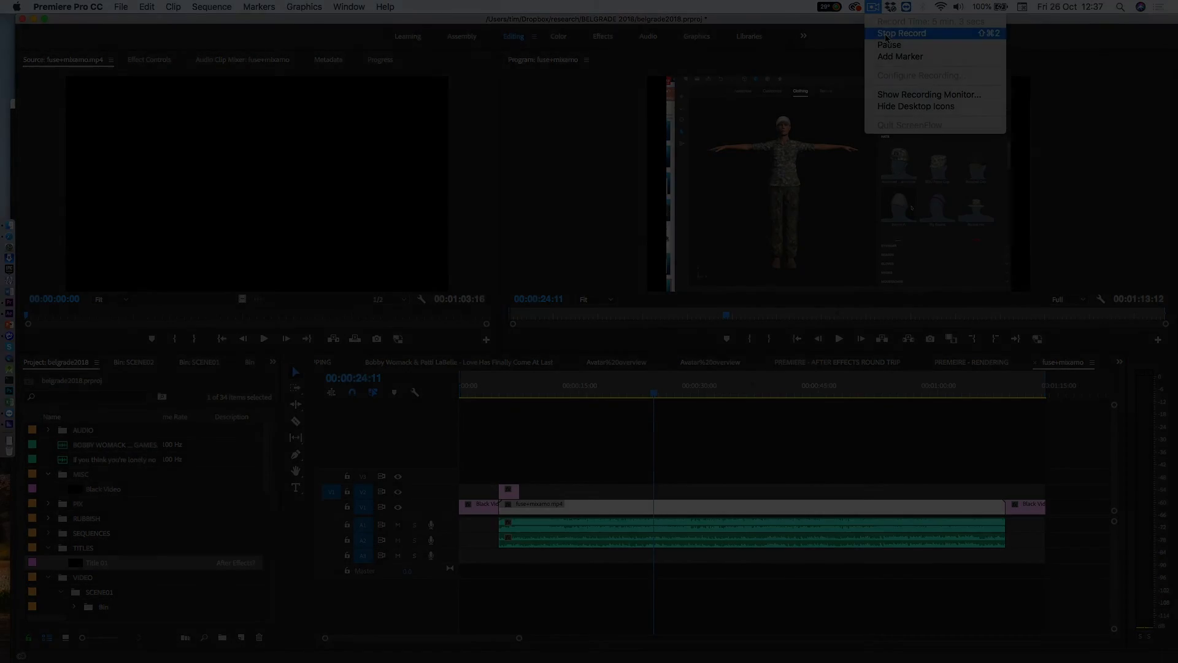